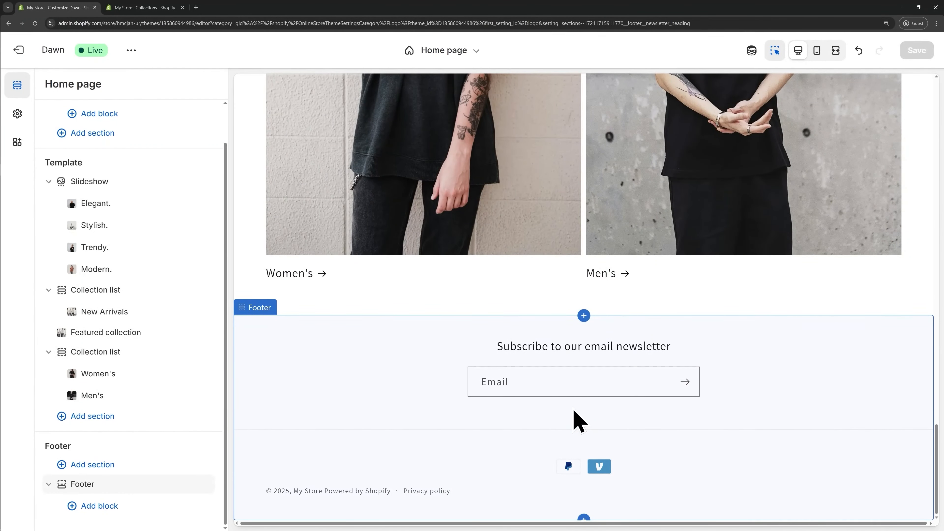
Step: Open the Footer section's settings and turn off the email signup
{"action": "left_click", "coordinate": [573, 416]}
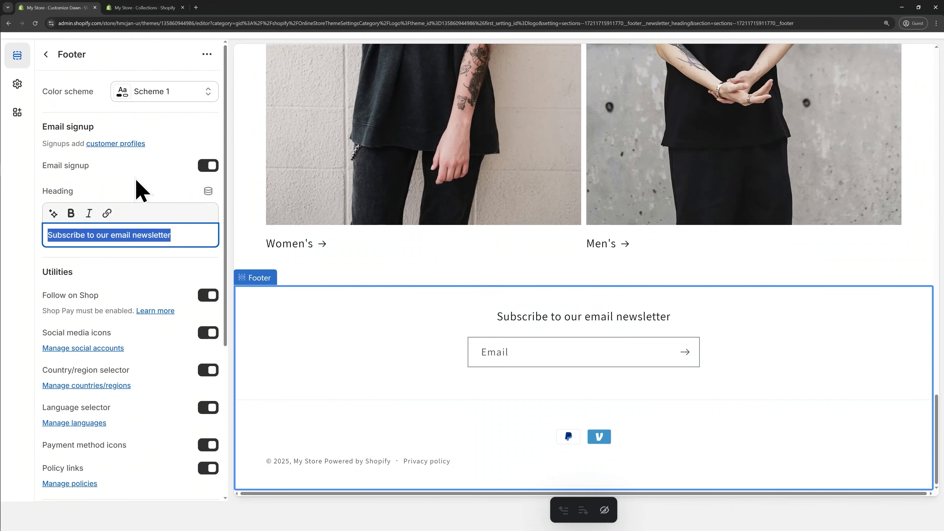
{"action": "left_click", "coordinate": [157, 171]}
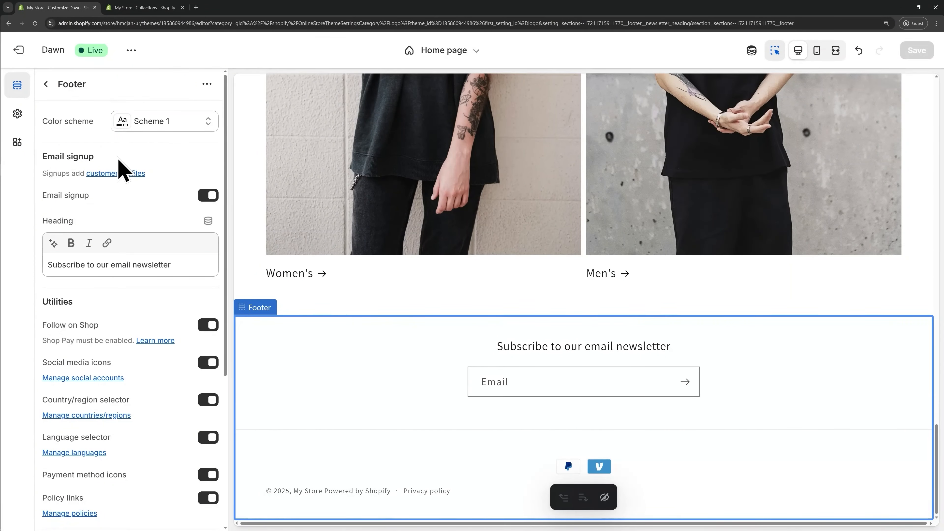
{"action": "left_click_drag", "start_coordinate": [111, 159], "coordinate": [42, 156]}
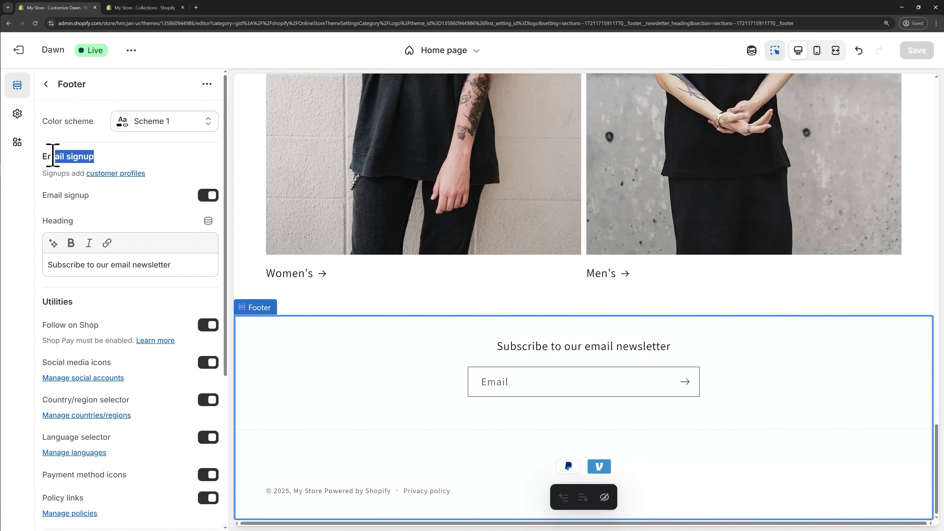
{"action": "left_click", "coordinate": [143, 168]}
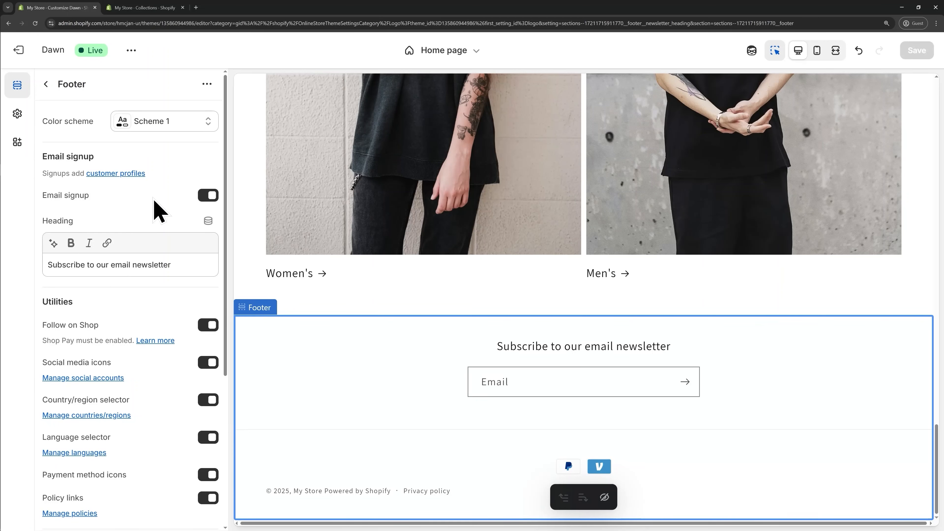
{"action": "left_click", "coordinate": [209, 197]}
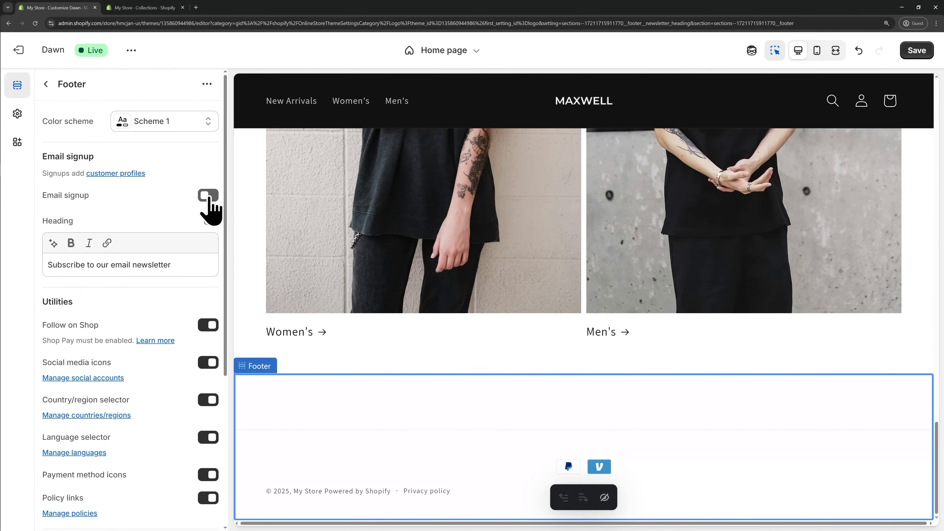
Step: Open the store's policy management page from the footer's policy links setting
{"action": "scroll", "coordinate": [127, 259], "scroll_direction": "down", "scroll_amount": 4}
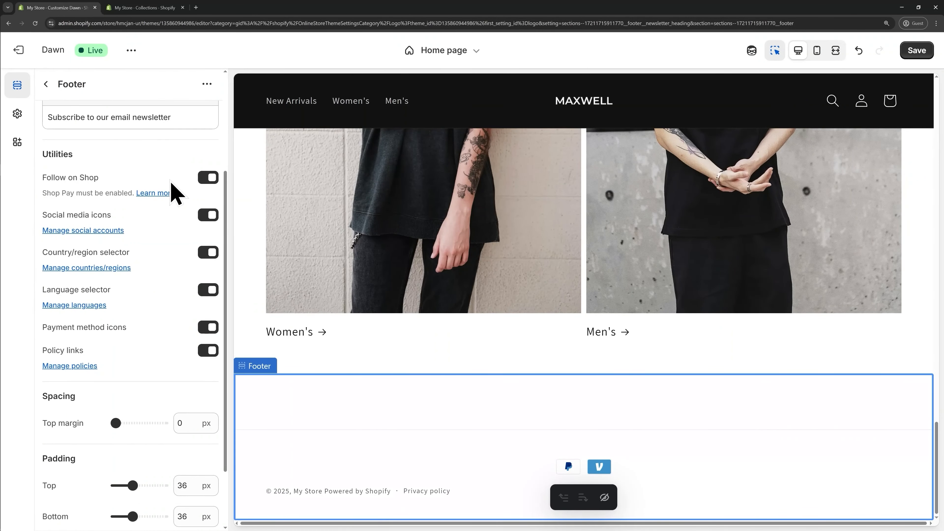
{"action": "left_click_drag", "start_coordinate": [111, 180], "coordinate": [45, 182]}
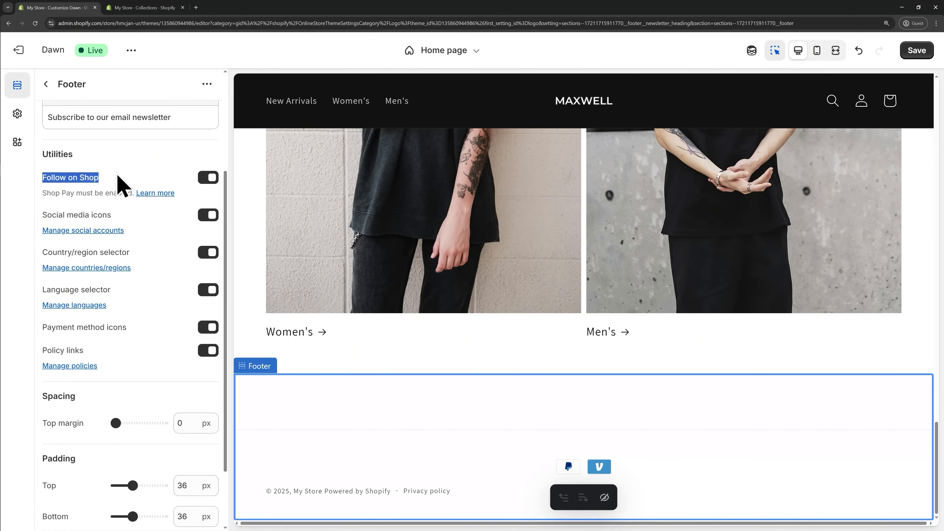
{"action": "left_click", "coordinate": [66, 194]}
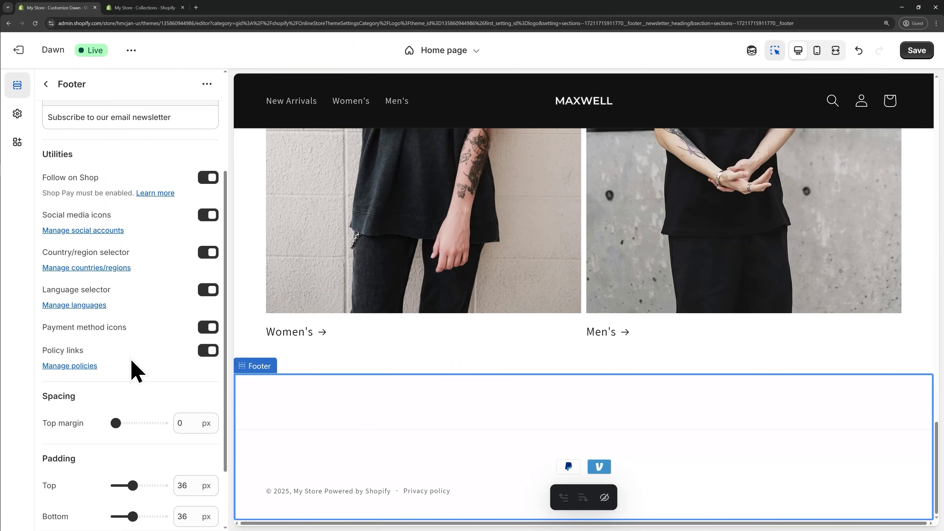
{"action": "left_click", "coordinate": [71, 366]}
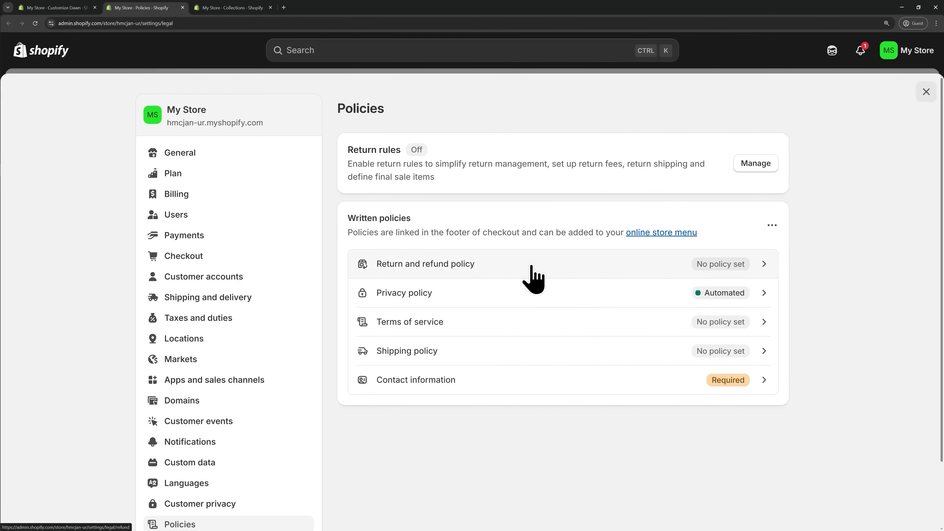
Step: Insert the template text into the return and refund policy and go over it from the beginning
{"action": "left_click", "coordinate": [490, 267]}
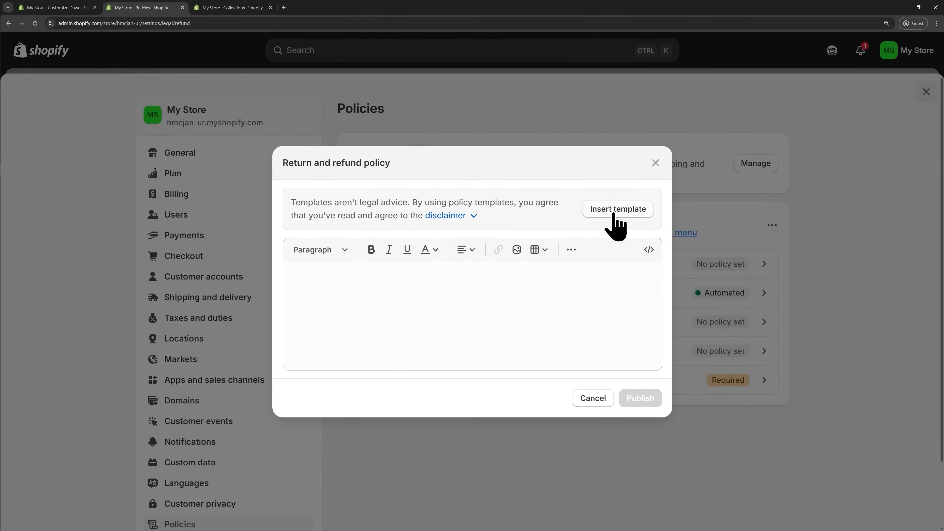
{"action": "left_click", "coordinate": [614, 209]}
{"action": "scroll", "coordinate": [553, 275], "scroll_direction": "down", "scroll_amount": 1}
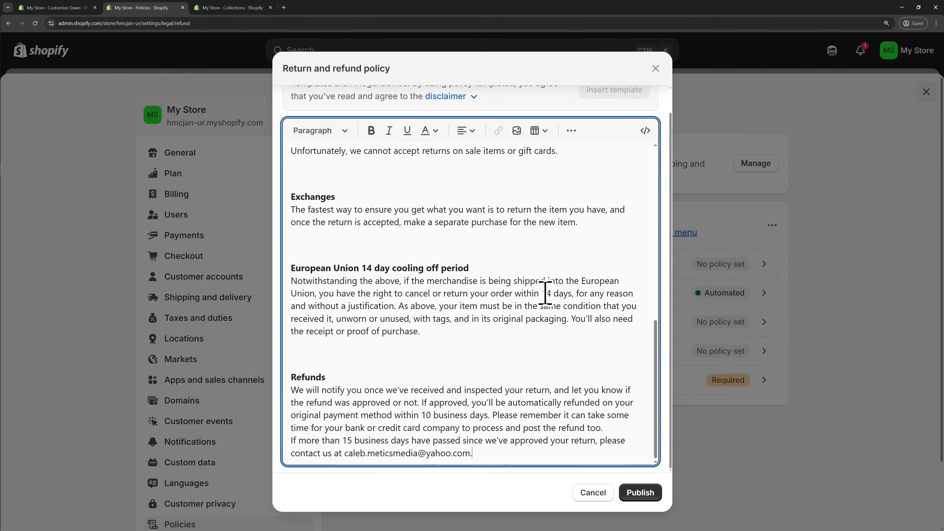
{"action": "scroll", "coordinate": [544, 291], "scroll_direction": "up", "scroll_amount": 6}
{"action": "scroll", "coordinate": [388, 316], "scroll_direction": "up", "scroll_amount": 5}
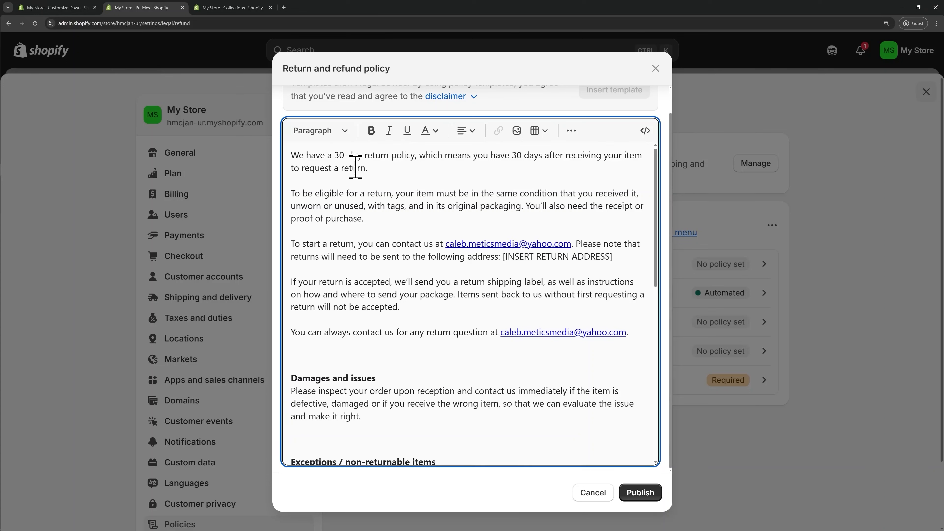
Step: Change the first mention of the return period in the return and refund policy to 15 days and publish the policy
{"action": "left_click_drag", "start_coordinate": [343, 156], "coordinate": [415, 157]}
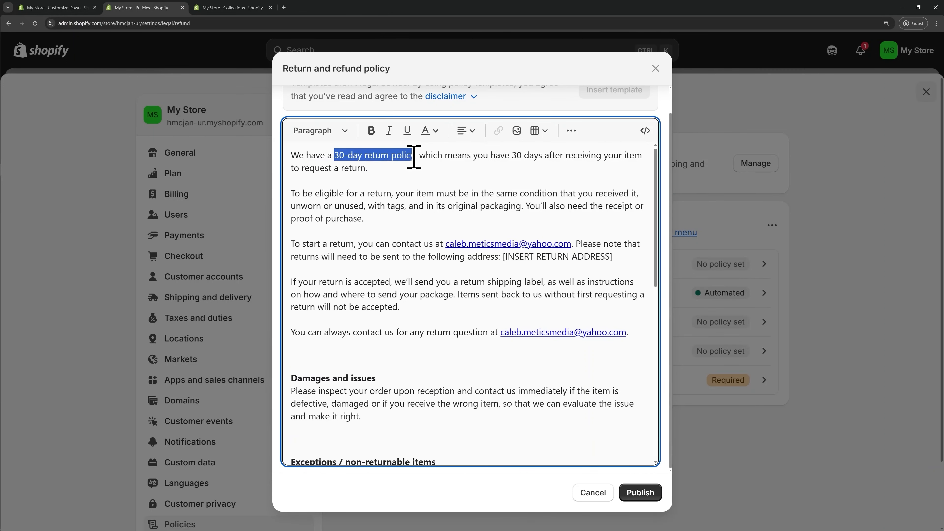
{"action": "left_click", "coordinate": [415, 158]}
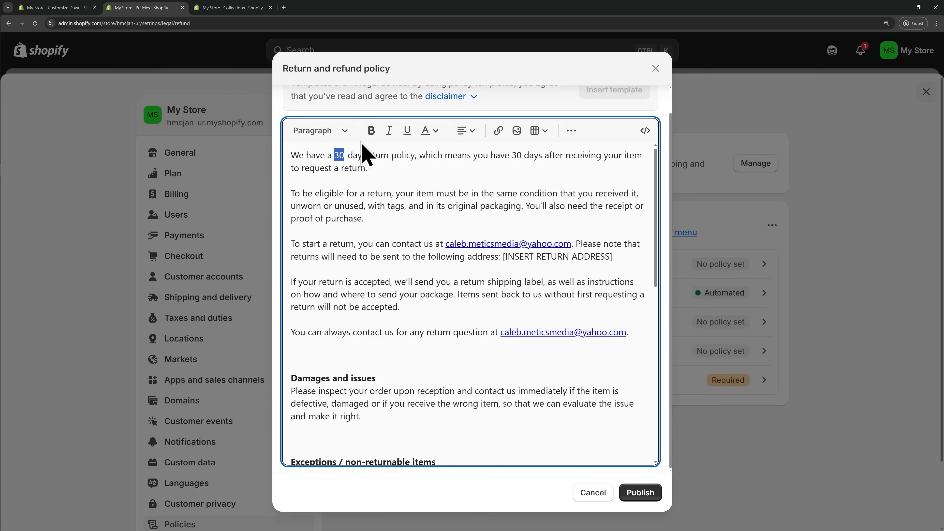
{"action": "type", "text": "15"}
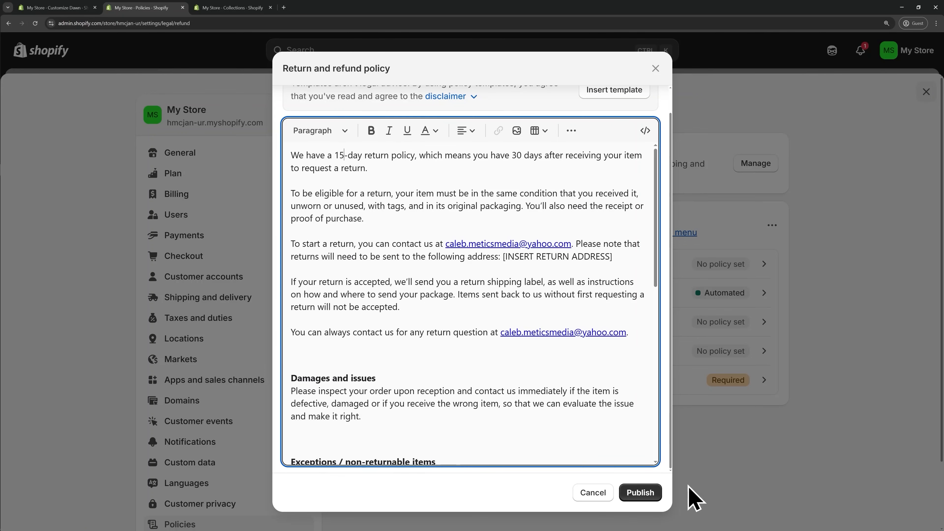
{"action": "left_click", "coordinate": [646, 496]}
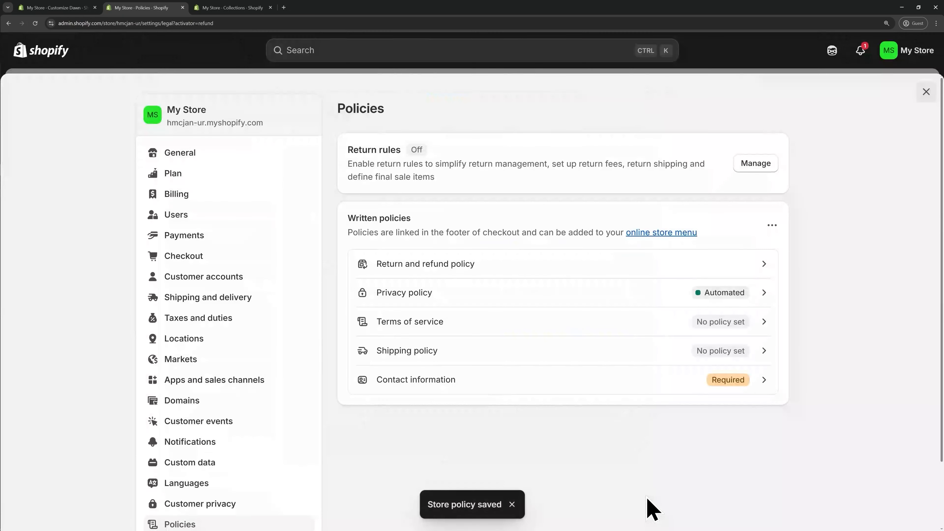
Step: Fill the terms of service with the template text, check its closing contact section, and publish it
{"action": "left_click", "coordinate": [480, 322]}
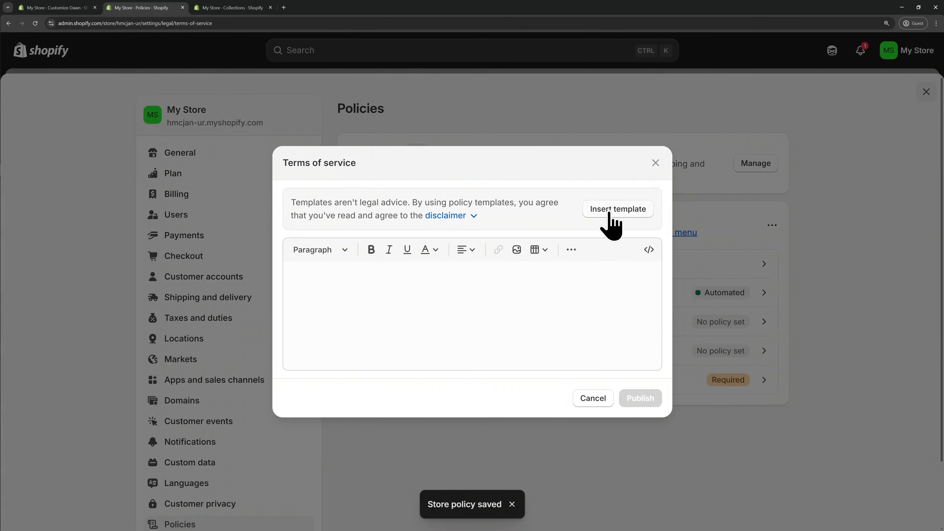
{"action": "left_click", "coordinate": [621, 209]}
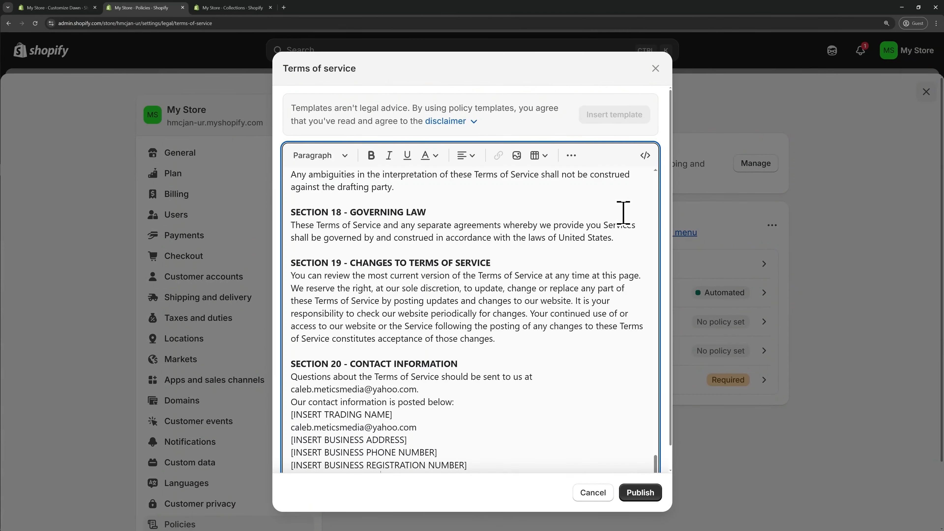
{"action": "scroll", "coordinate": [505, 455], "scroll_direction": "down", "scroll_amount": 1}
{"action": "left_click_drag", "start_coordinate": [498, 452], "coordinate": [294, 353]}
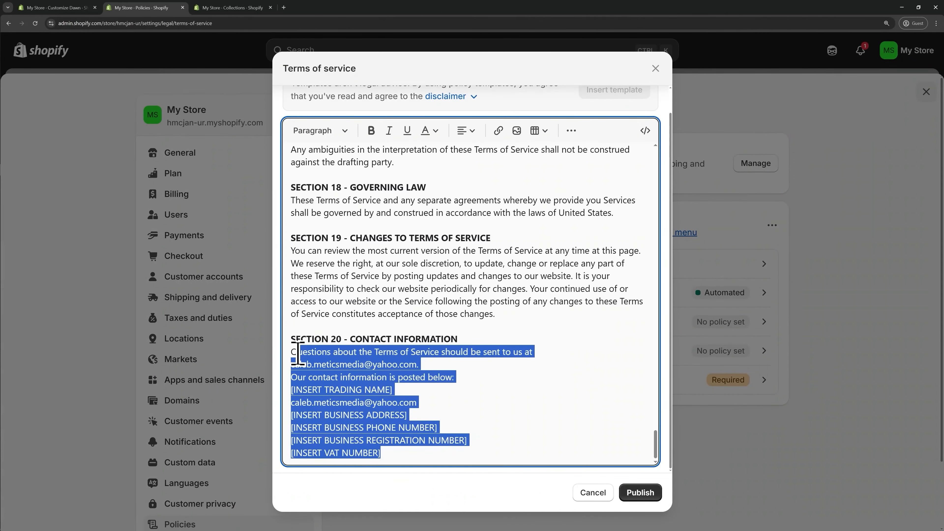
{"action": "left_click", "coordinate": [479, 425]}
{"action": "scroll", "coordinate": [465, 409], "scroll_direction": "up", "scroll_amount": 5}
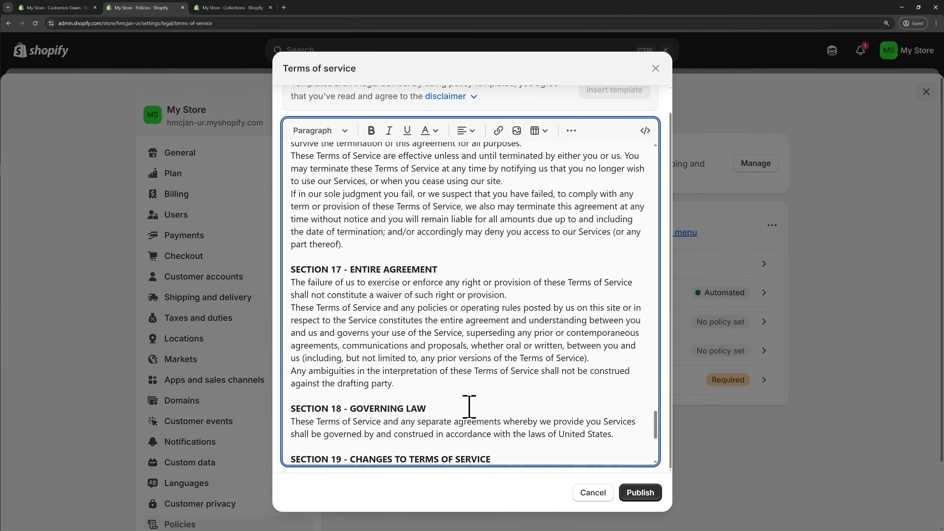
{"action": "left_click", "coordinate": [646, 497]}
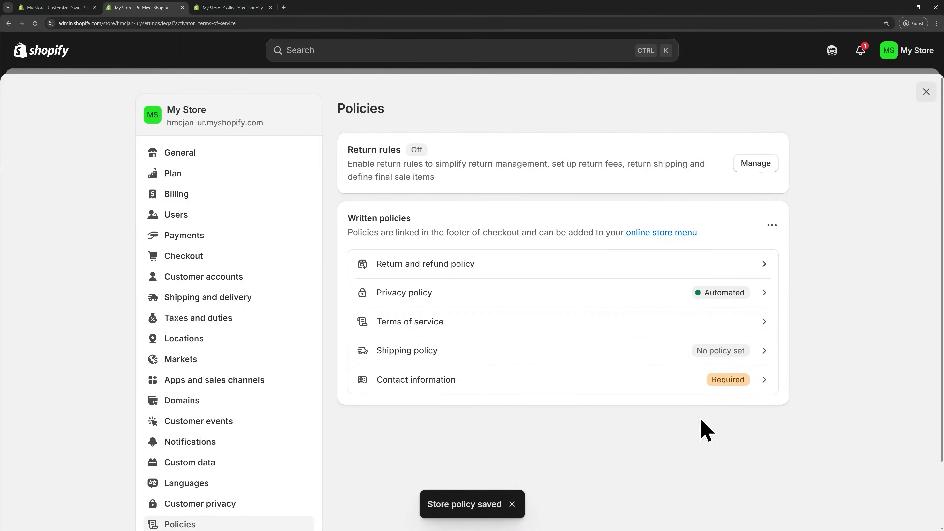
Step: Write "Shipping Policy" as the shipping policy text and publish it
{"action": "left_click", "coordinate": [718, 351]}
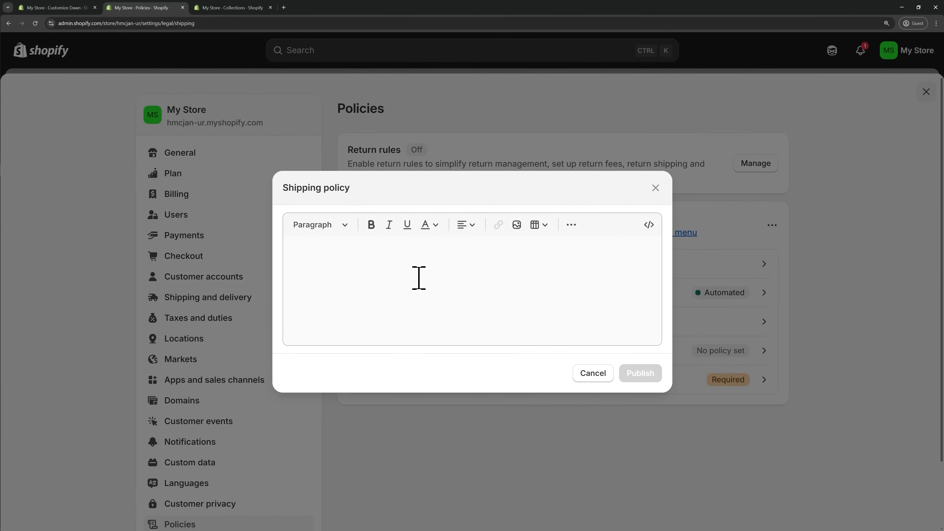
{"action": "left_click", "coordinate": [415, 266]}
{"action": "type", "text": "Shipping Policy"}
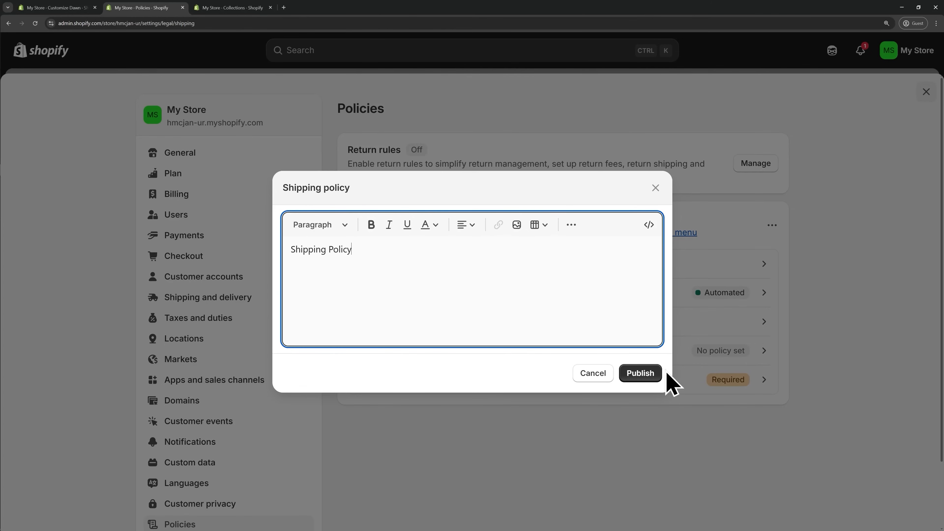
{"action": "left_click", "coordinate": [639, 374]}
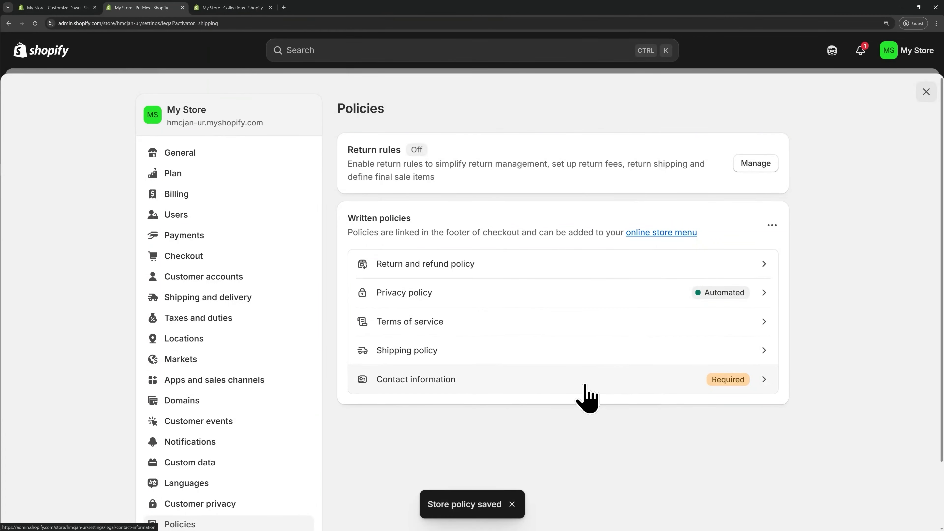
Step: Fill the contact information policy with the template text and publish it
{"action": "left_click", "coordinate": [583, 387]}
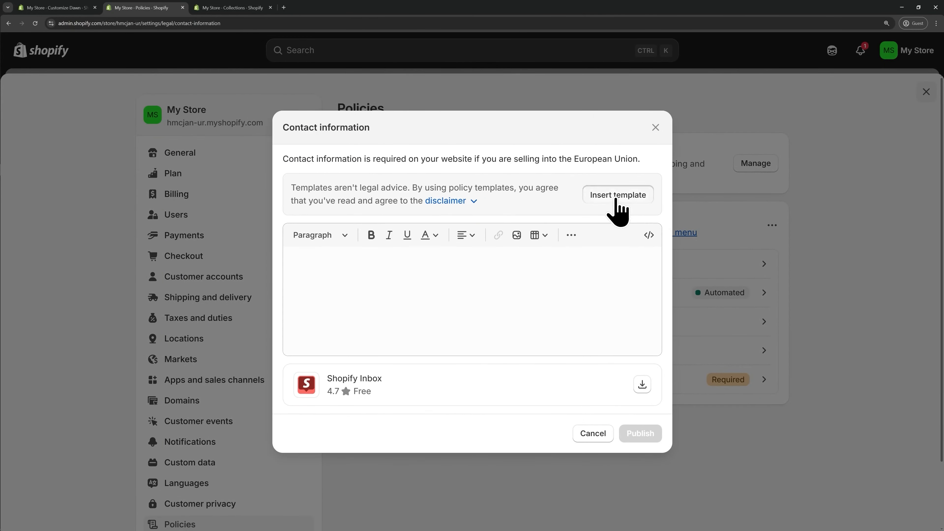
{"action": "left_click", "coordinate": [617, 193]}
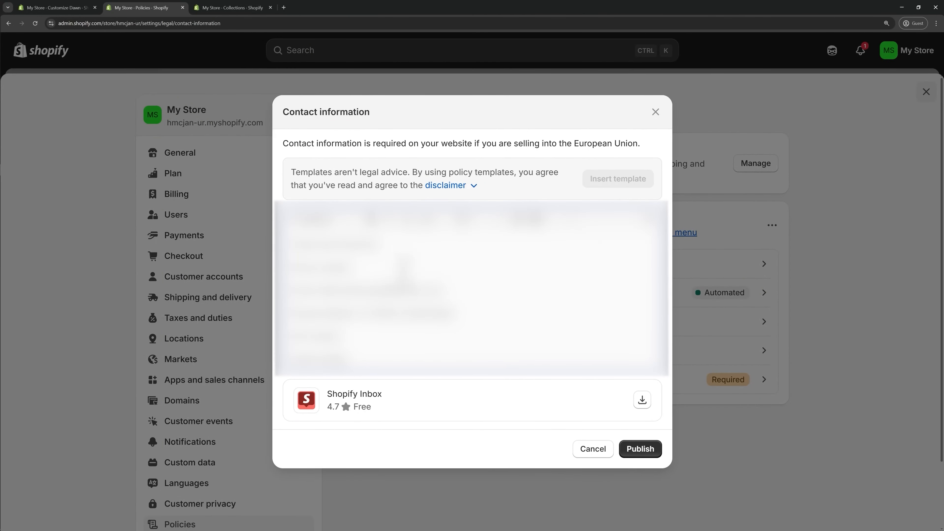
{"action": "left_click", "coordinate": [641, 454]}
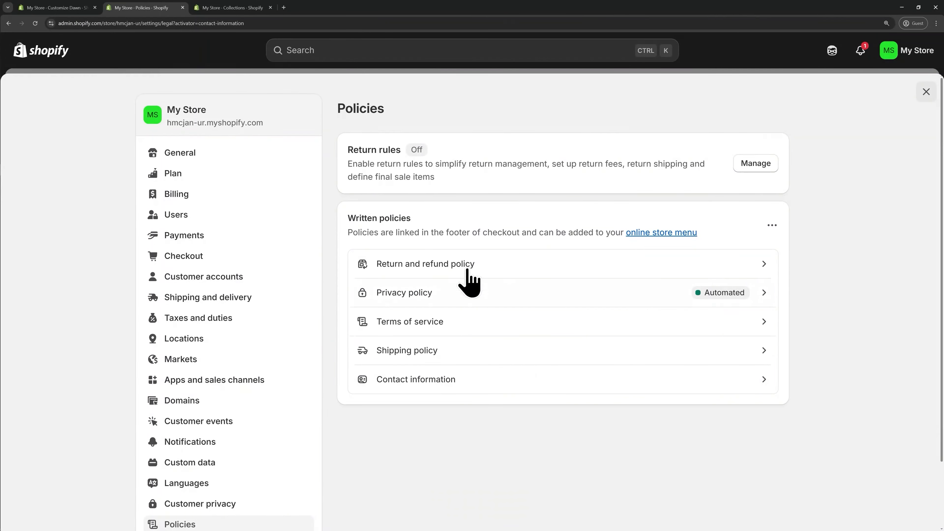
Step: Return to the theme editor, switch the footer's policy links off and on again, and check the links in the preview
{"action": "left_click", "coordinate": [66, 9]}
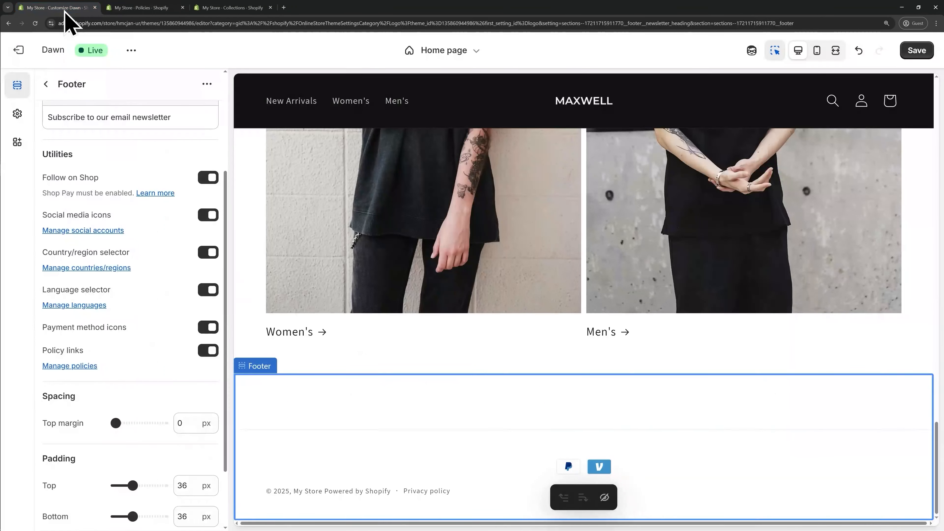
{"action": "left_click", "coordinate": [210, 355]}
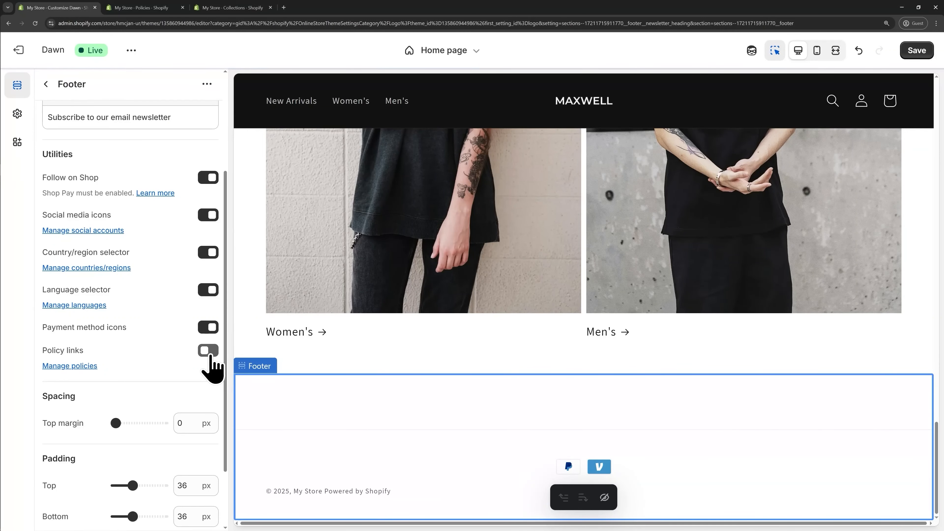
{"action": "left_click", "coordinate": [210, 355]}
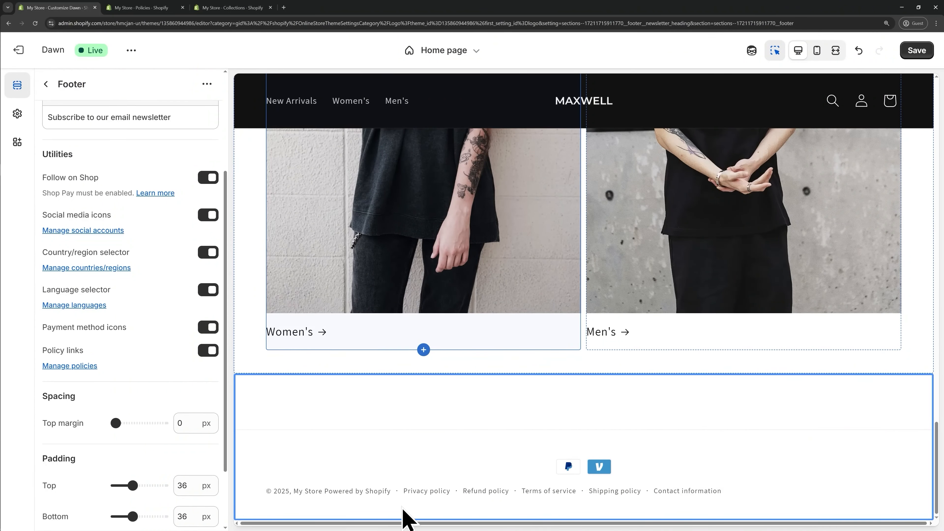
{"action": "scroll", "coordinate": [573, 348], "scroll_direction": "up", "scroll_amount": 10}
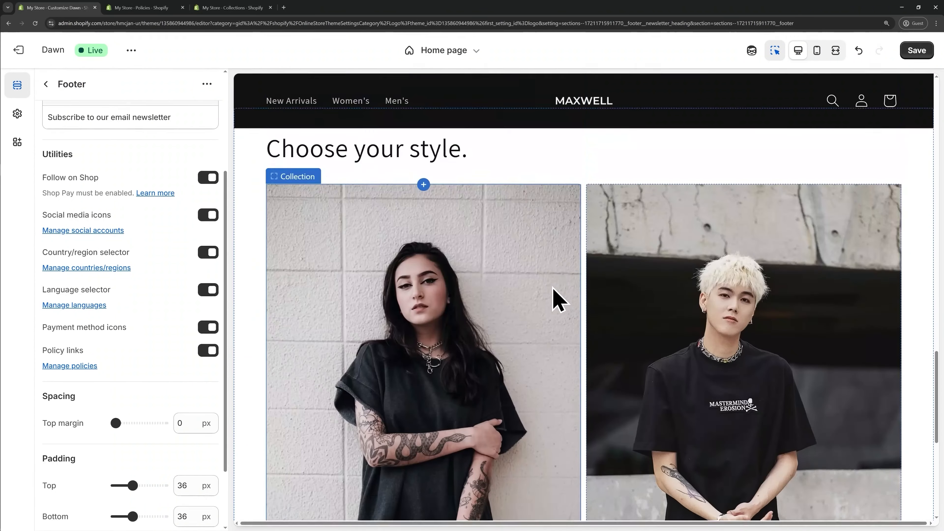
{"action": "scroll", "coordinate": [580, 361], "scroll_direction": "down", "scroll_amount": 10}
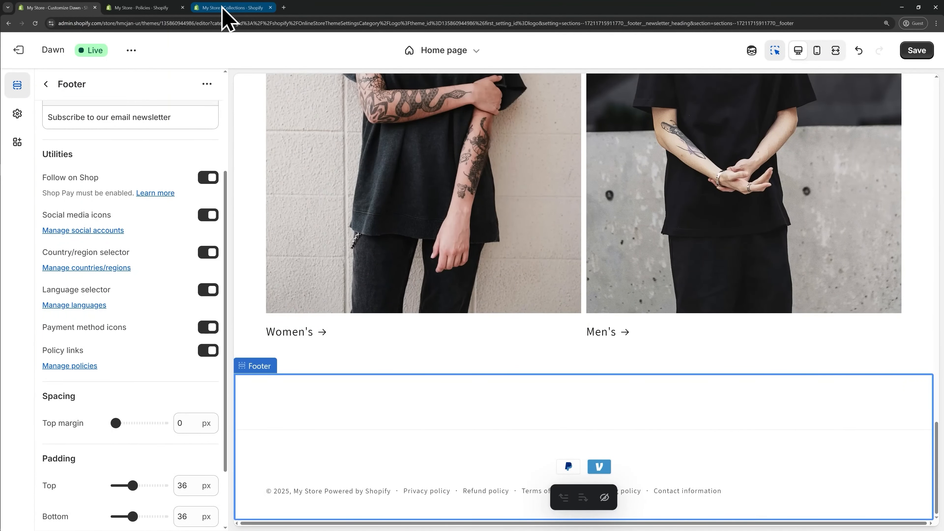
Step: Switch to the store admin's menu page, go back to the menu list, and open the Footer menu
{"action": "left_click", "coordinate": [205, 8]}
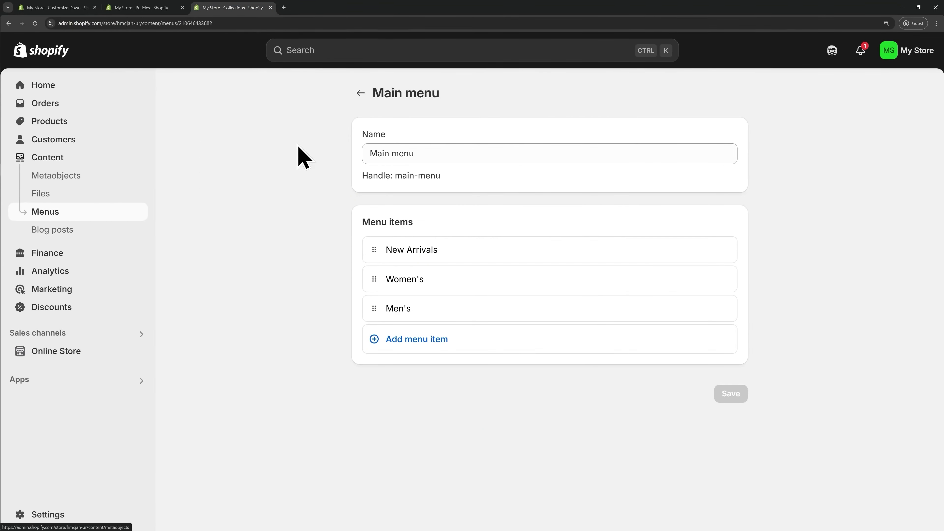
{"action": "left_click", "coordinate": [360, 94]}
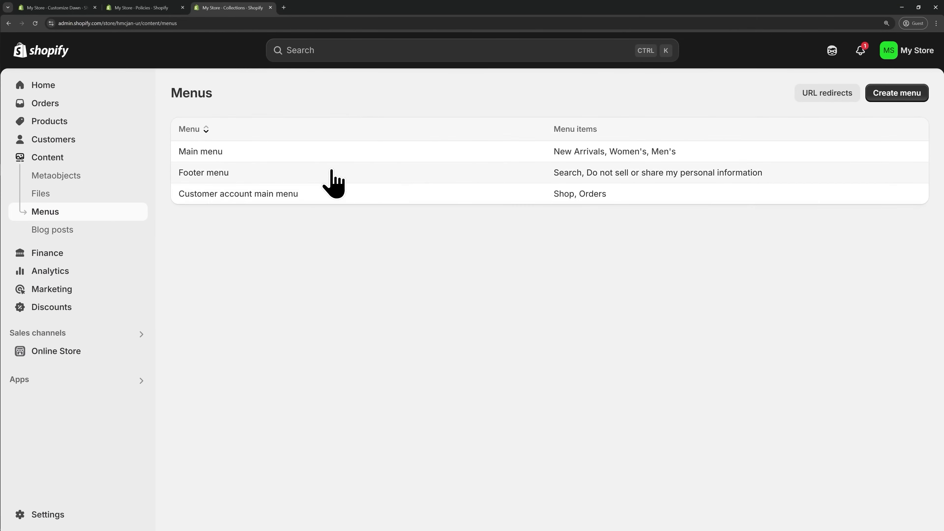
{"action": "left_click", "coordinate": [338, 175]}
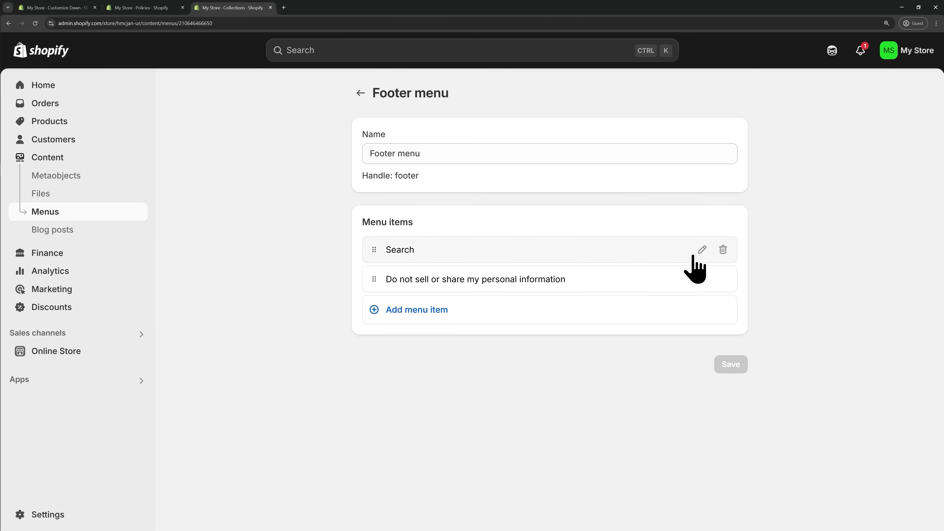
Step: Remove the Search and "Do not sell or share my personal information" items from the Footer menu
{"action": "left_click", "coordinate": [722, 249]}
{"action": "left_click", "coordinate": [657, 316]}
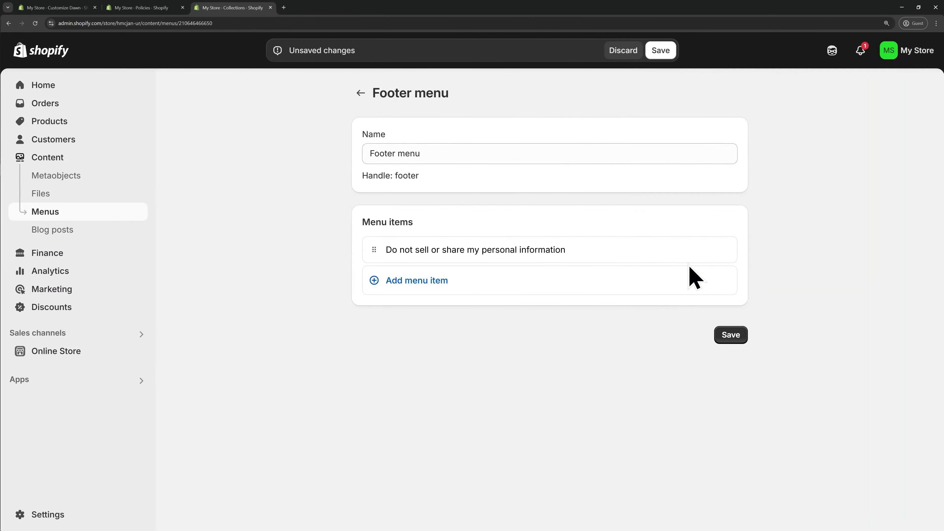
{"action": "left_click", "coordinate": [722, 249]}
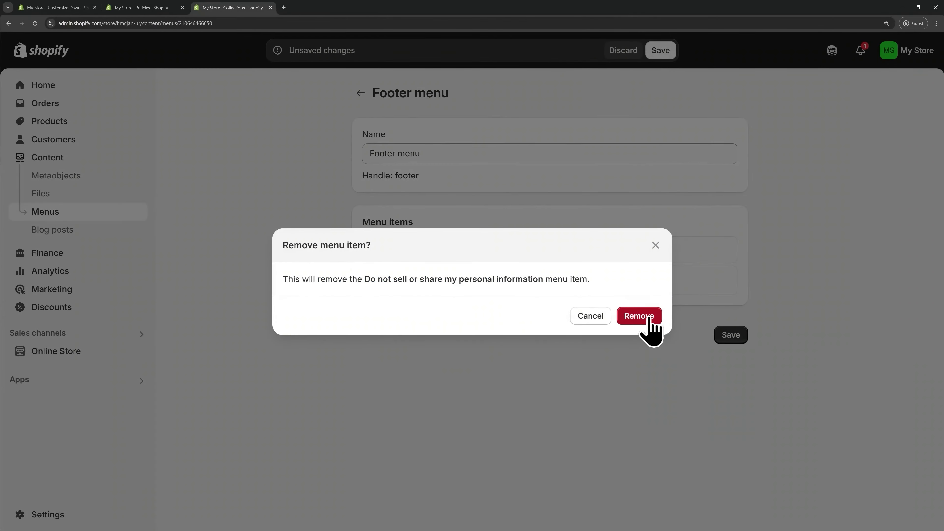
{"action": "left_click", "coordinate": [648, 320]}
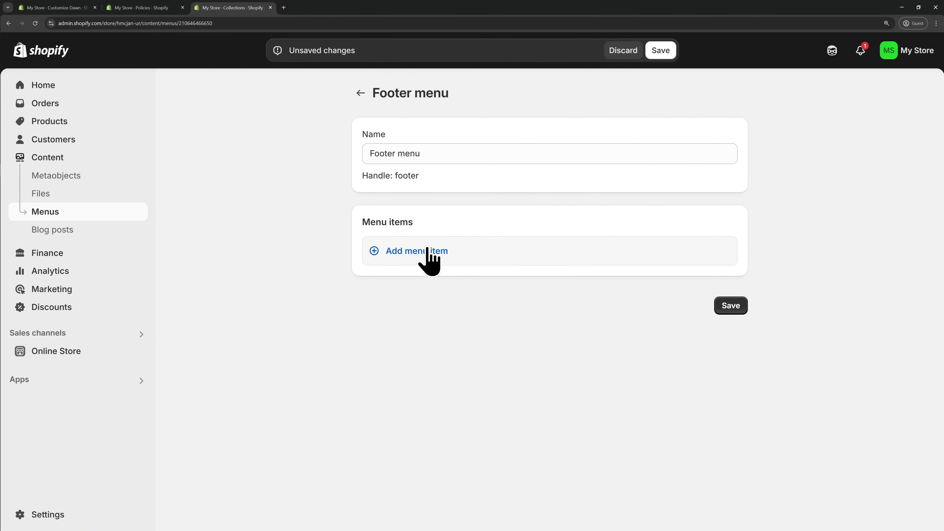
Step: Add the policy links Contact Information, Privacy Policy, Refund Policy twice and Terms of Service as menu items, and save the Footer menu
{"action": "left_click", "coordinate": [425, 256]}
{"action": "left_click", "coordinate": [581, 275]}
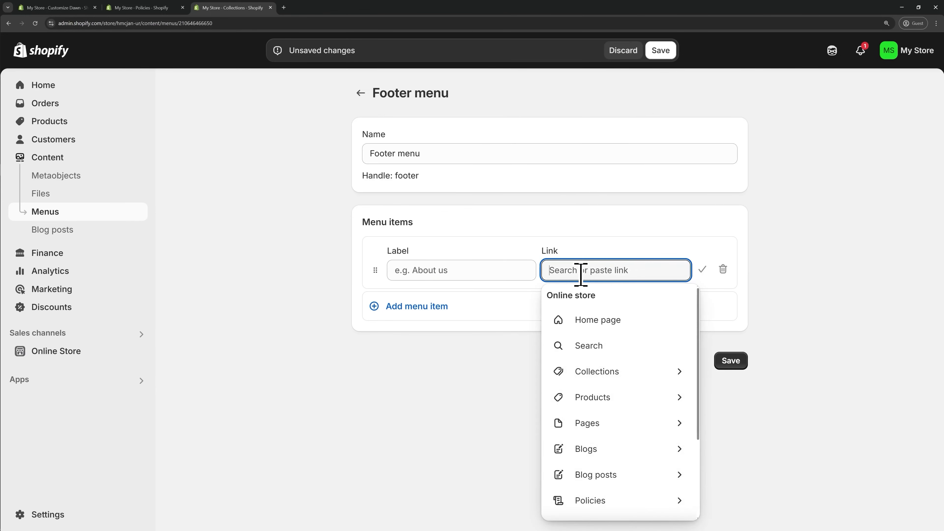
{"action": "left_click", "coordinate": [619, 501]}
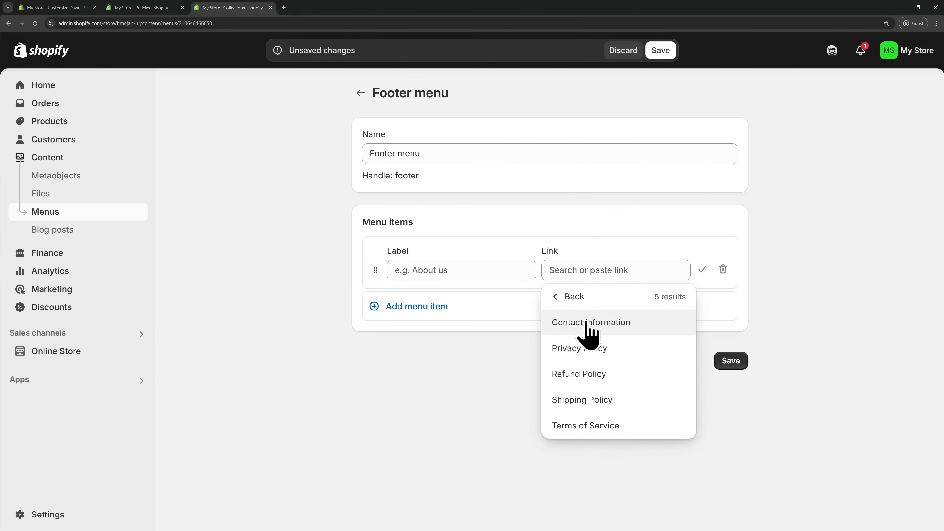
{"action": "left_click", "coordinate": [585, 326]}
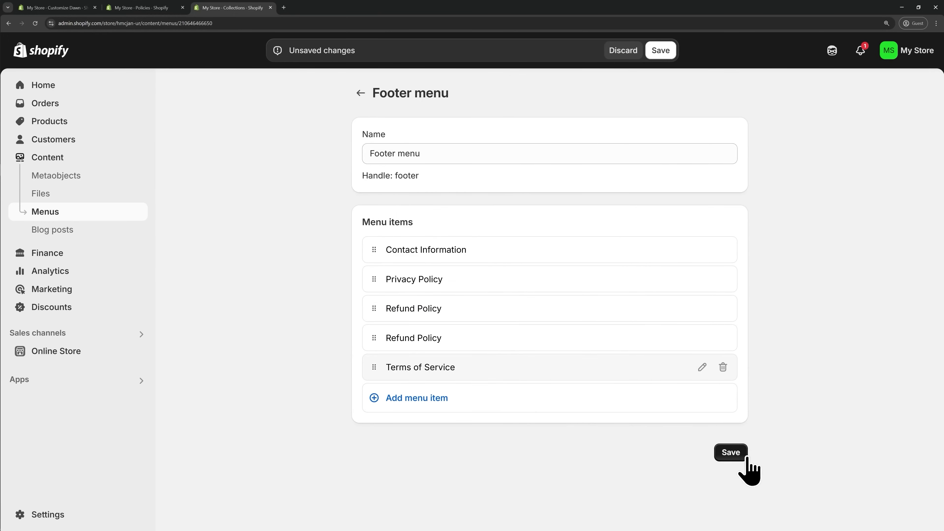
{"action": "left_click", "coordinate": [731, 453]}
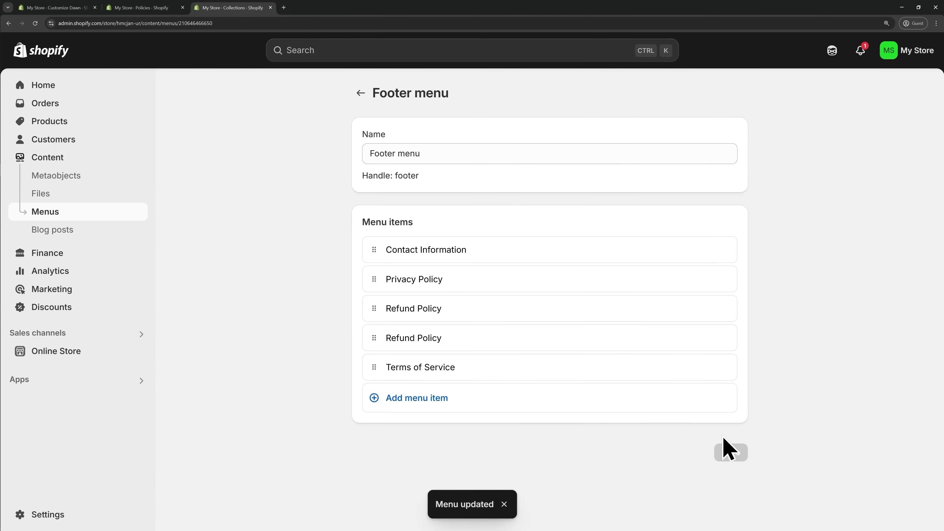
Step: Return to the theme editor, switch off the footer's policy links, and add a Menu block to the footer
{"action": "left_click", "coordinate": [56, 7]}
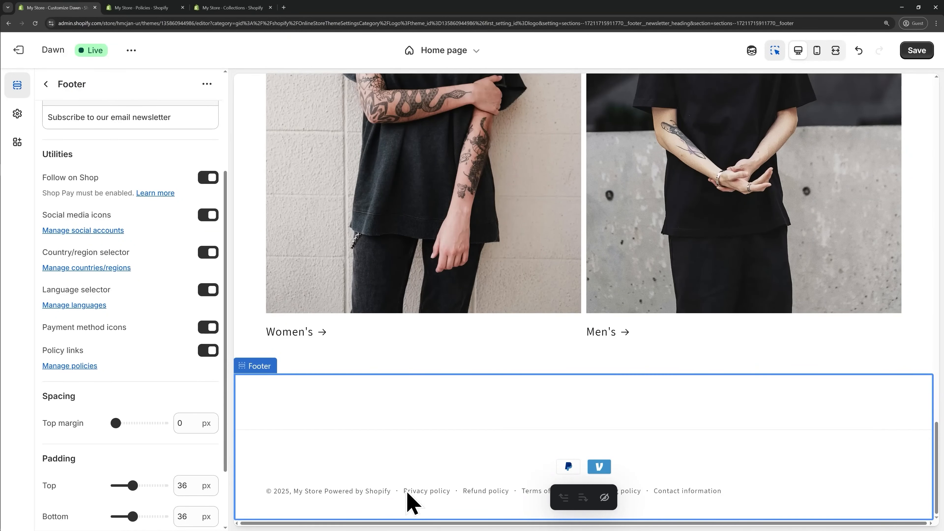
{"action": "left_click", "coordinate": [211, 352]}
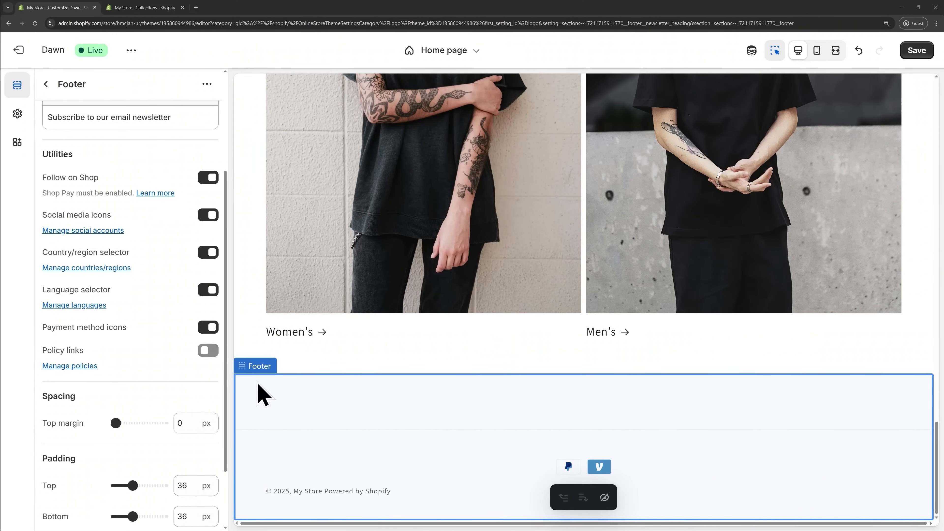
{"action": "left_click", "coordinate": [46, 84]}
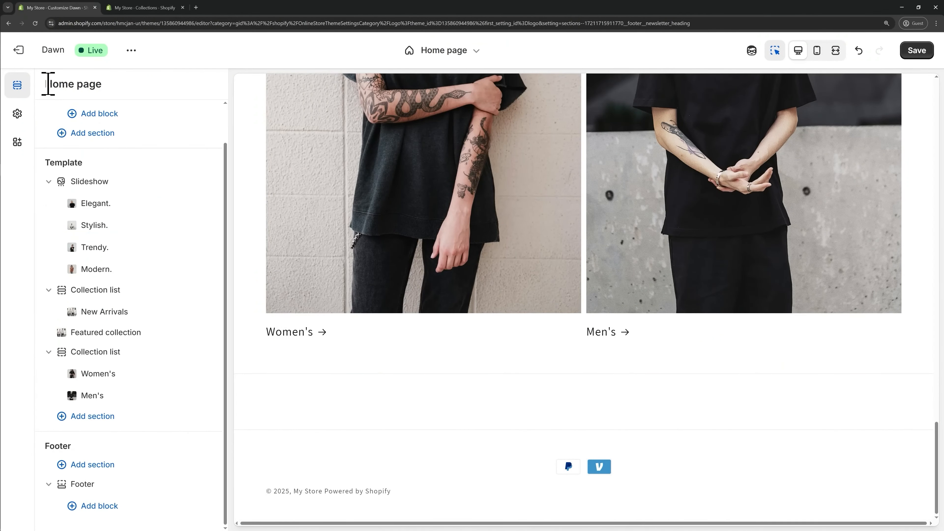
{"action": "left_click", "coordinate": [105, 509]}
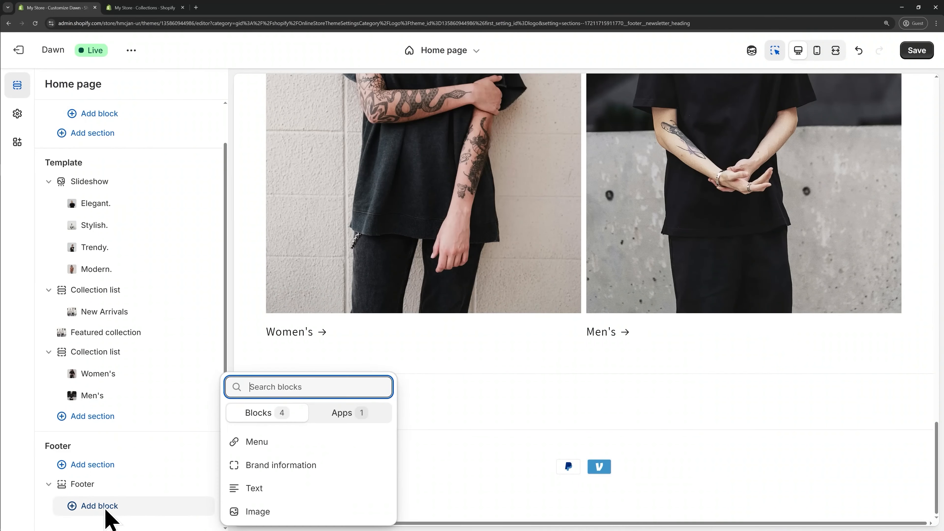
{"action": "left_click", "coordinate": [268, 447]}
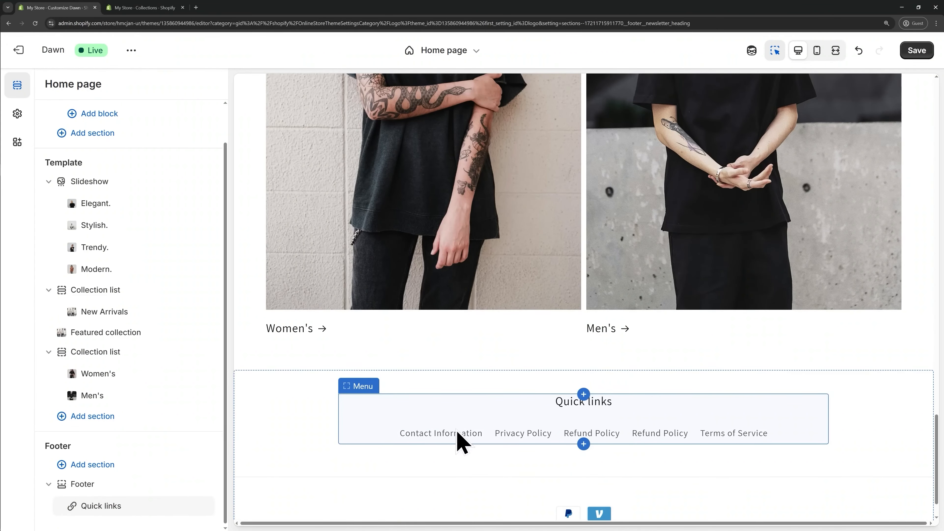
Step: Clear the "Quick links" heading of the footer's menu block
{"action": "left_click", "coordinate": [459, 416]}
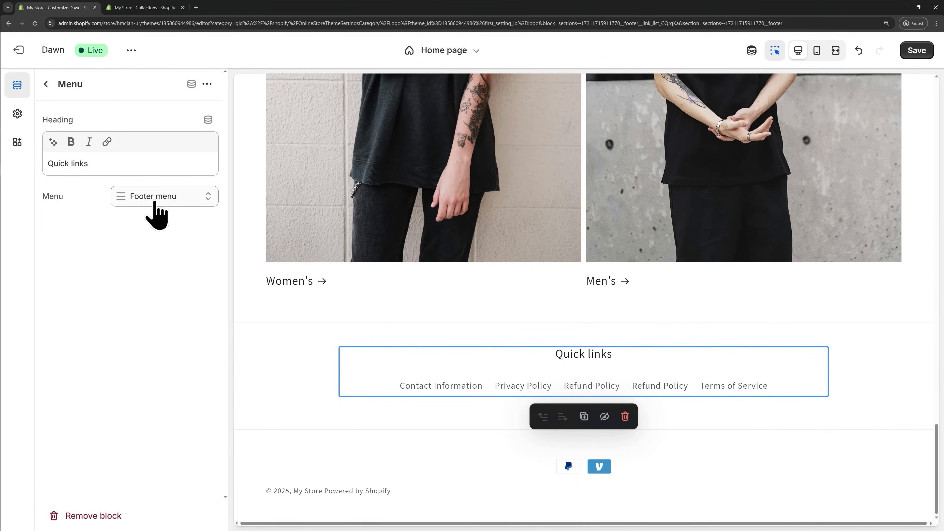
{"action": "left_click", "coordinate": [152, 167]}
{"action": "left_click_drag", "start_coordinate": [137, 169], "coordinate": [42, 169]}
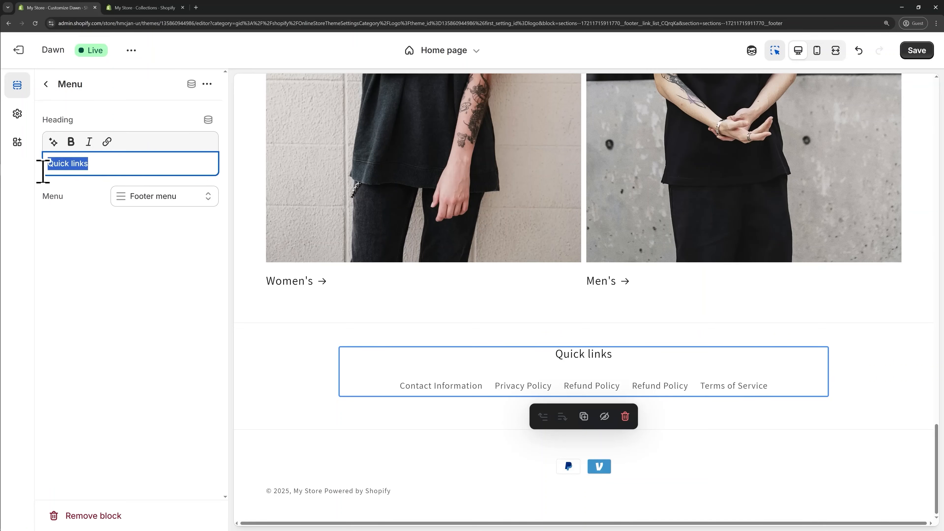
{"action": "key", "text": "BackSpace"}
{"action": "left_click", "coordinate": [110, 249]}
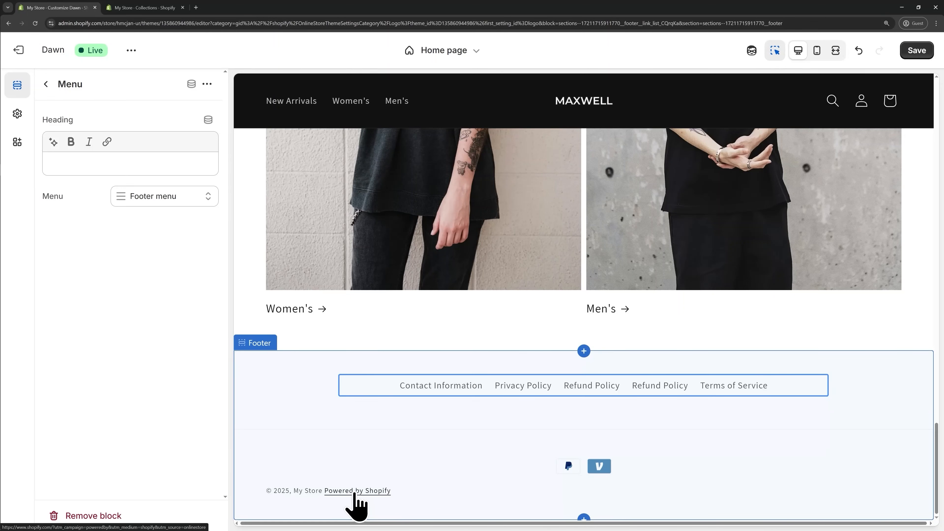
Step: Switch to the store admin and open the Dawn theme's default theme content for editing
{"action": "left_click", "coordinate": [145, 8]}
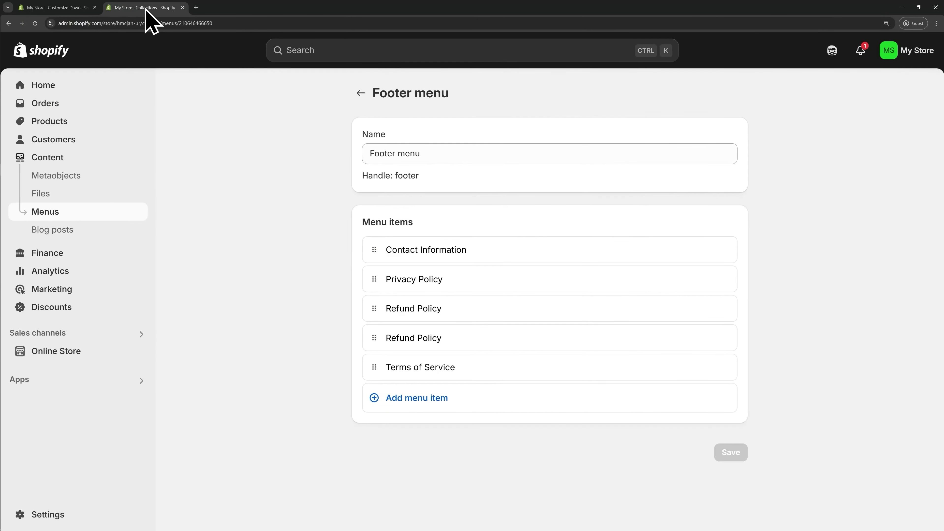
{"action": "left_click", "coordinate": [75, 356]}
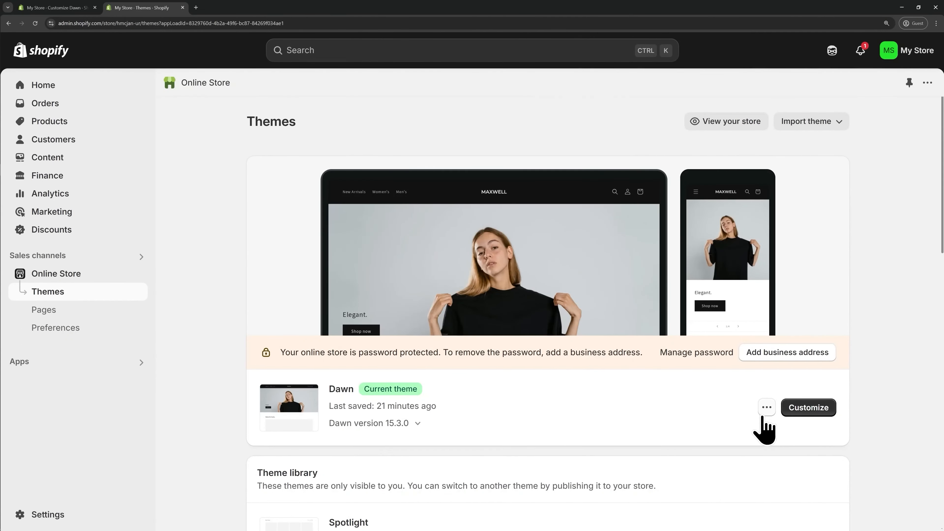
{"action": "left_click", "coordinate": [767, 407]}
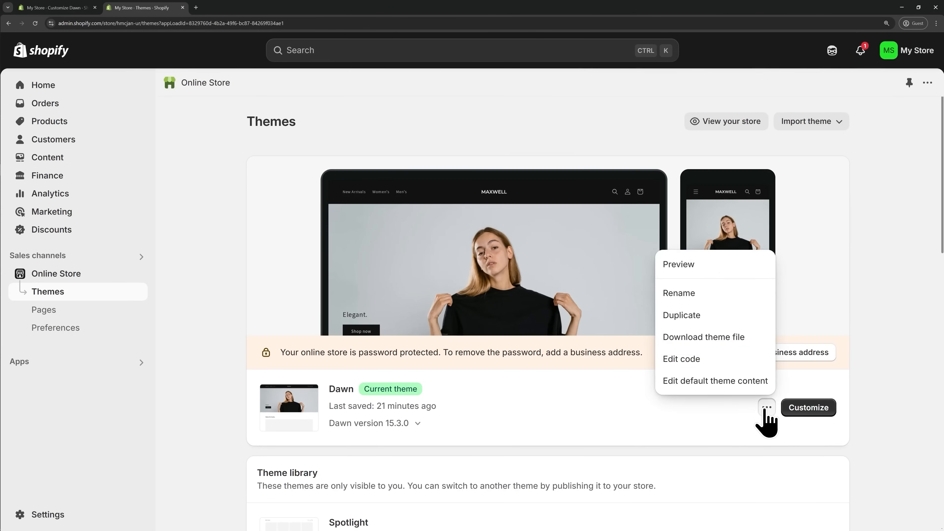
{"action": "left_click", "coordinate": [720, 383]}
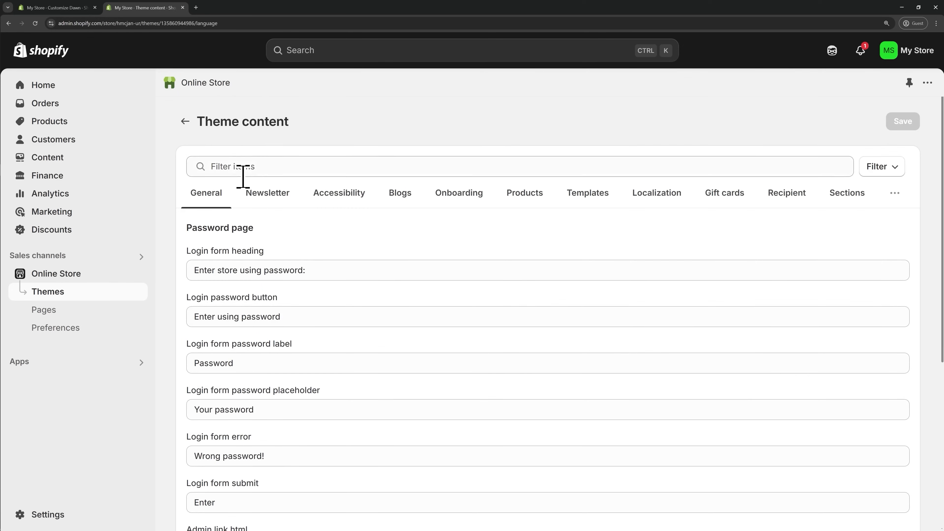
Step: Filter the theme content for "links", empty the "Powered by shopify" text, and save the change
{"action": "left_click", "coordinate": [251, 167]}
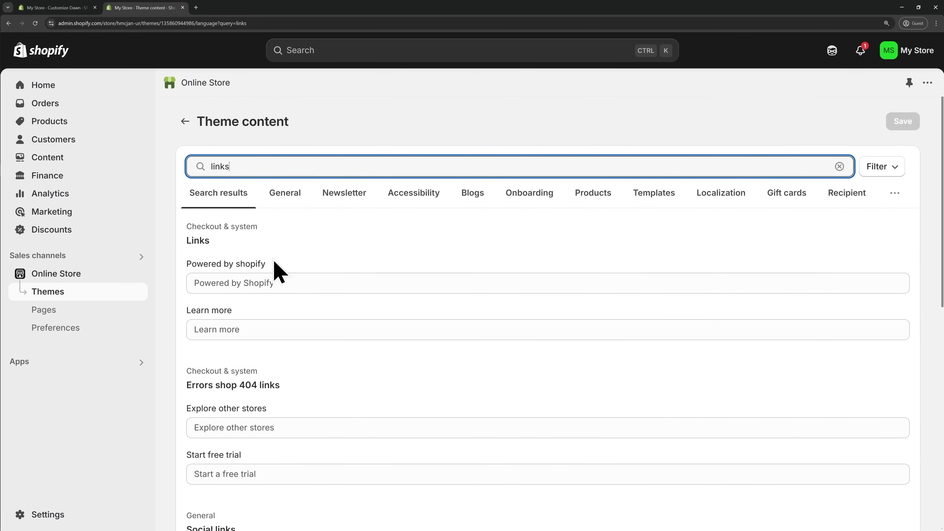
{"action": "left_click", "coordinate": [285, 283]}
{"action": "key", "text": "ctrl+a"}
{"action": "key", "text": "BackSpace"}
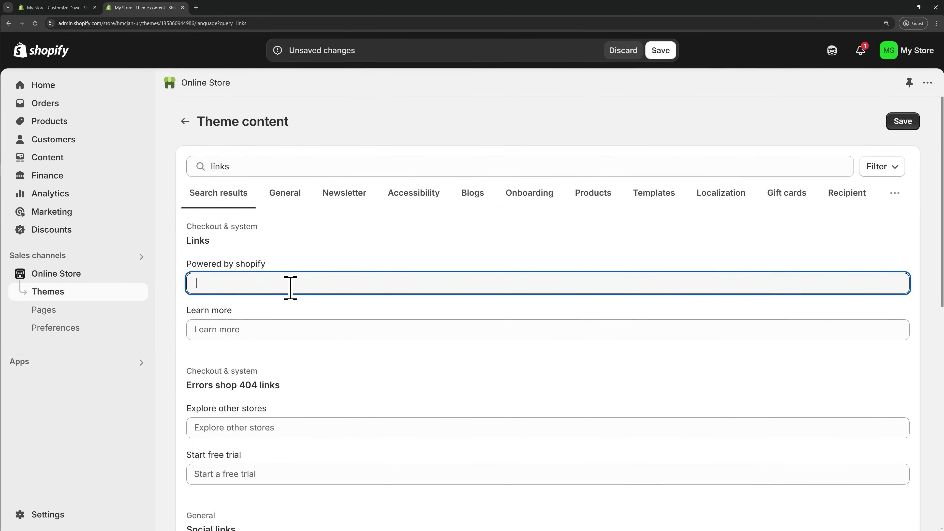
{"action": "left_click", "coordinate": [905, 122]}
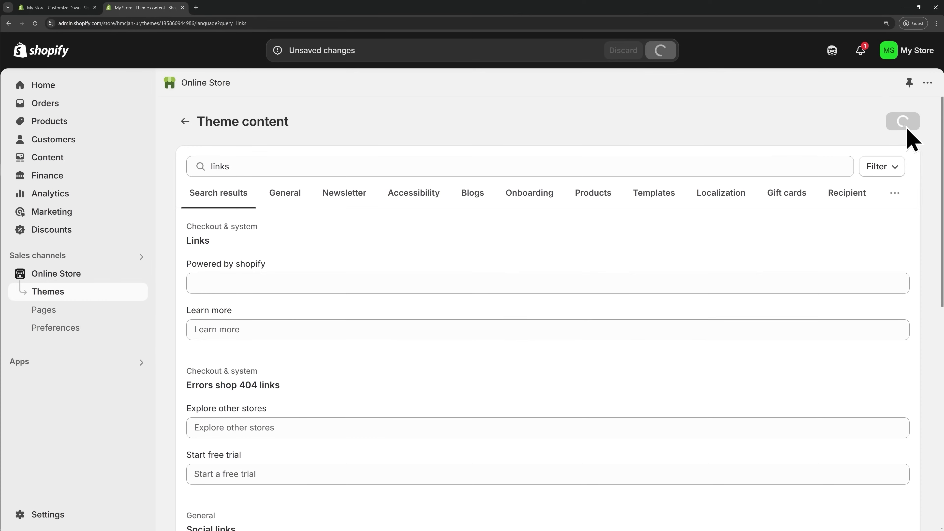
Step: Return to the theme editor and save the footer changes
{"action": "left_click", "coordinate": [80, 8]}
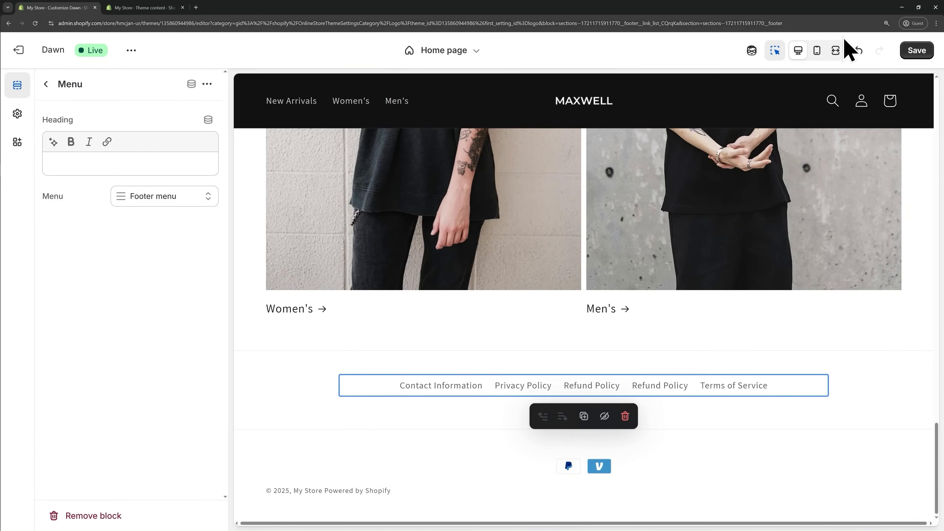
{"action": "left_click", "coordinate": [918, 51]}
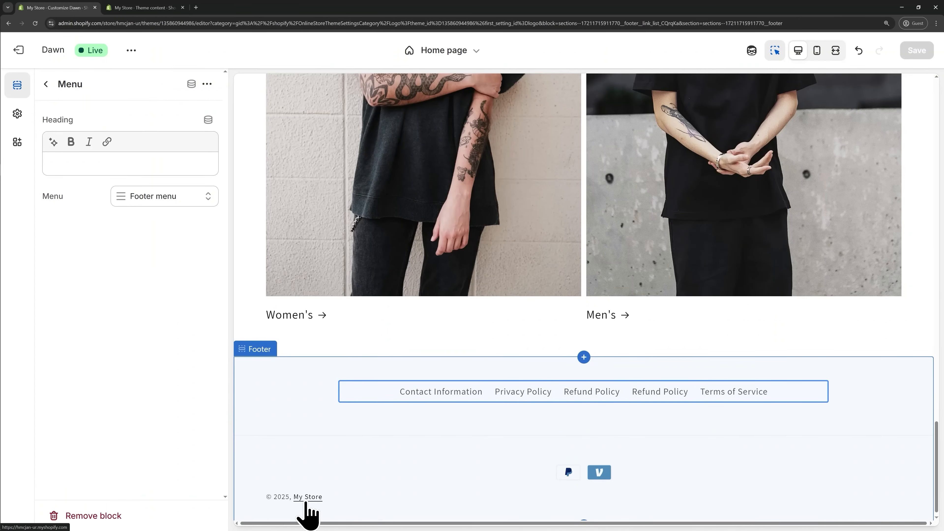
Step: Open the general store settings in the store admin and change the store name to "Maxwell" in the store profile
{"action": "left_click", "coordinate": [146, 8]}
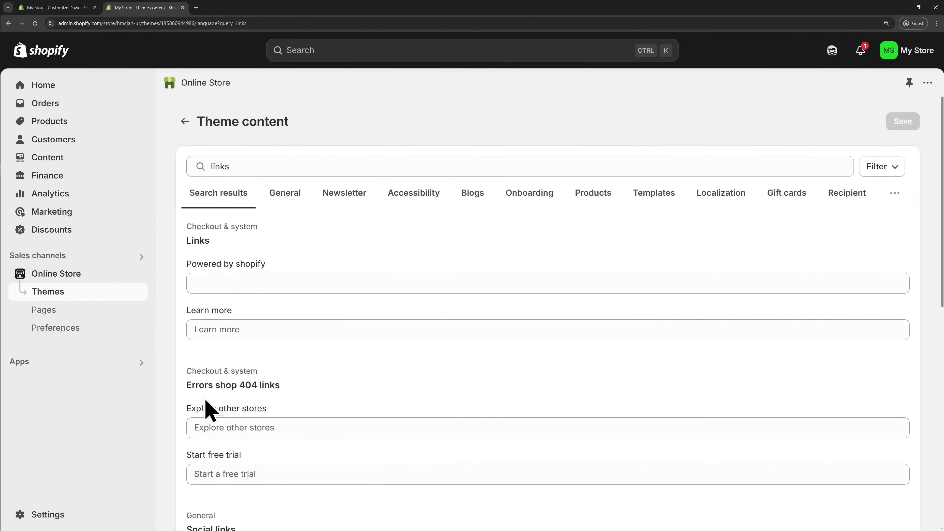
{"action": "left_click", "coordinate": [72, 520]}
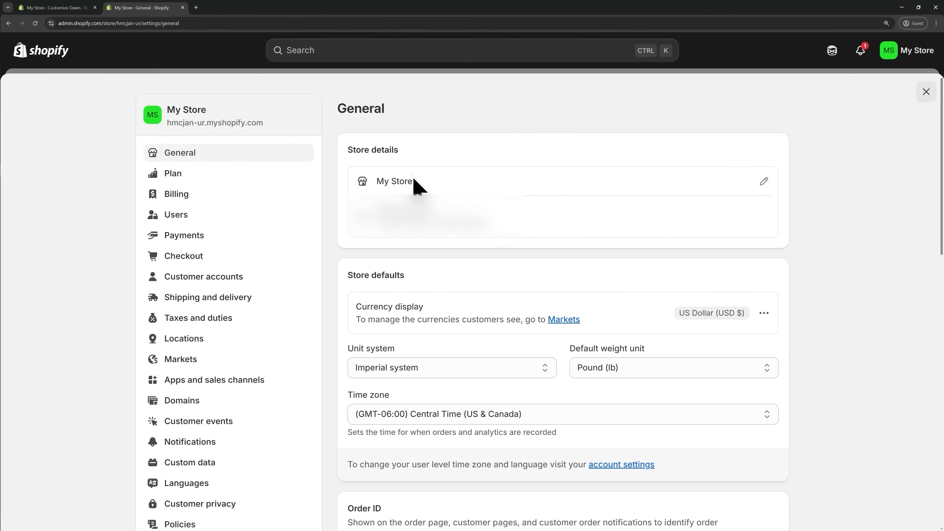
{"action": "left_click", "coordinate": [763, 181]}
{"action": "triple_click", "coordinate": [426, 263]}
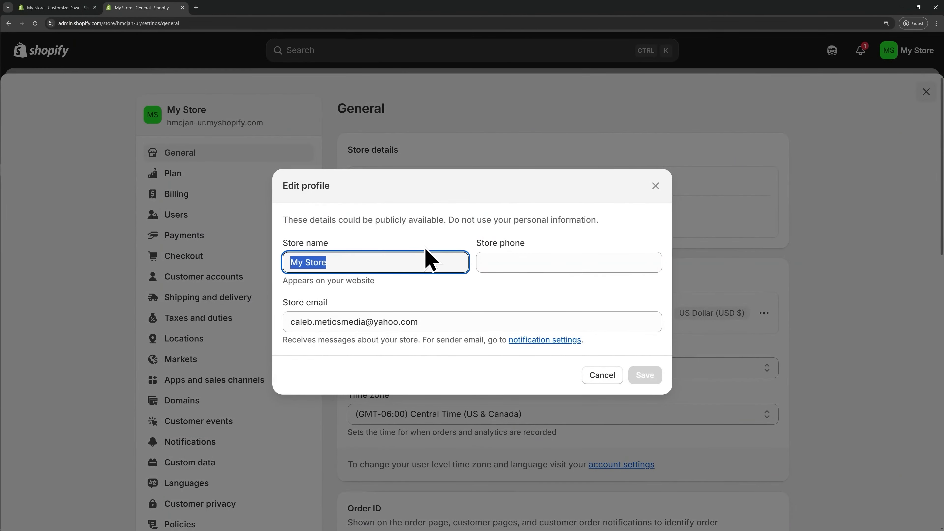
{"action": "type", "text": "Maxwell"}
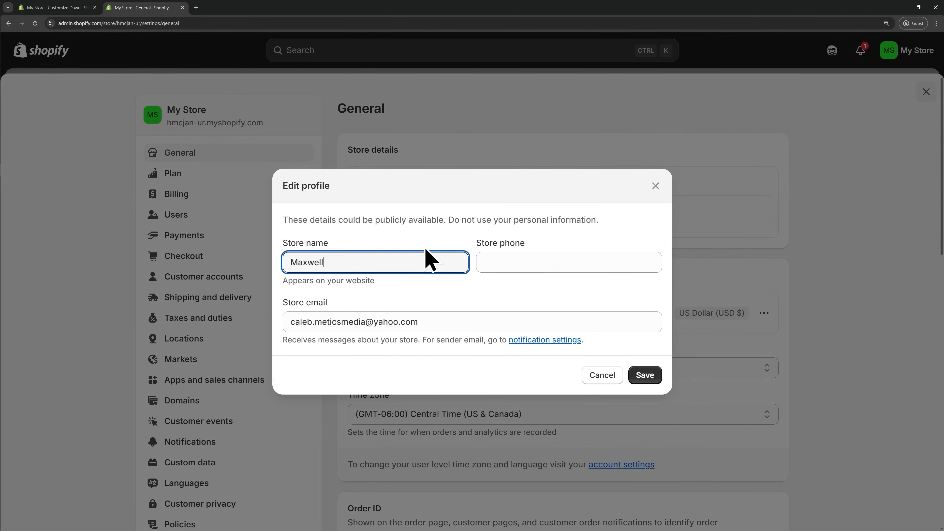
{"action": "left_click", "coordinate": [645, 375]}
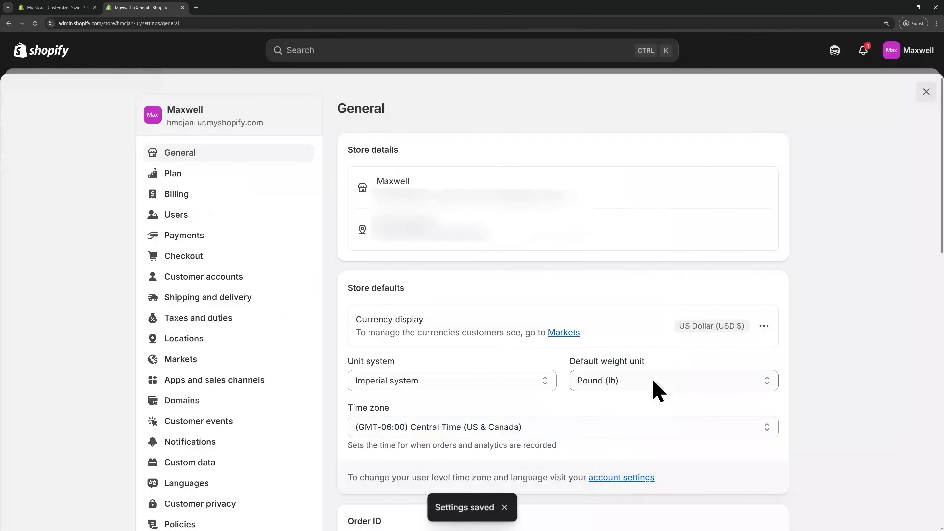
Step: Return to the theme editor and reload it to apply the new store name
{"action": "left_click", "coordinate": [71, 8]}
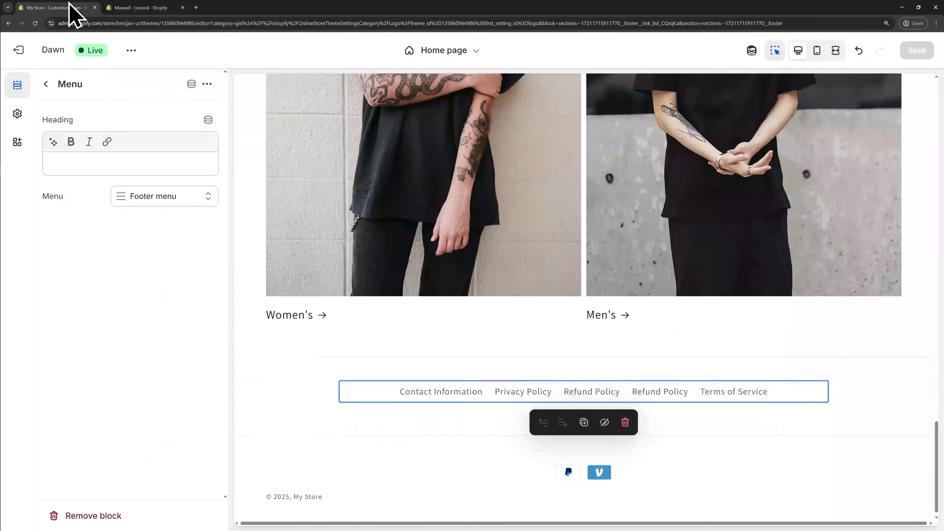
{"action": "left_click", "coordinate": [35, 23]}
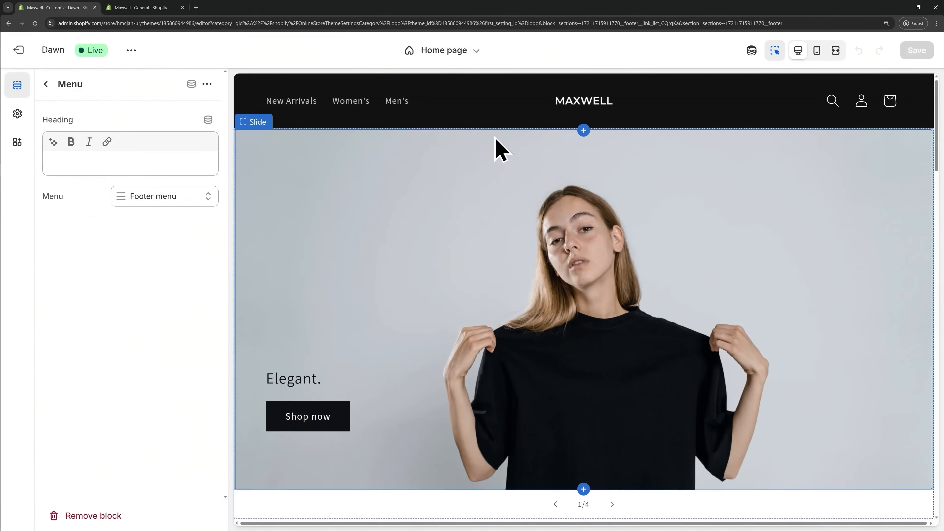